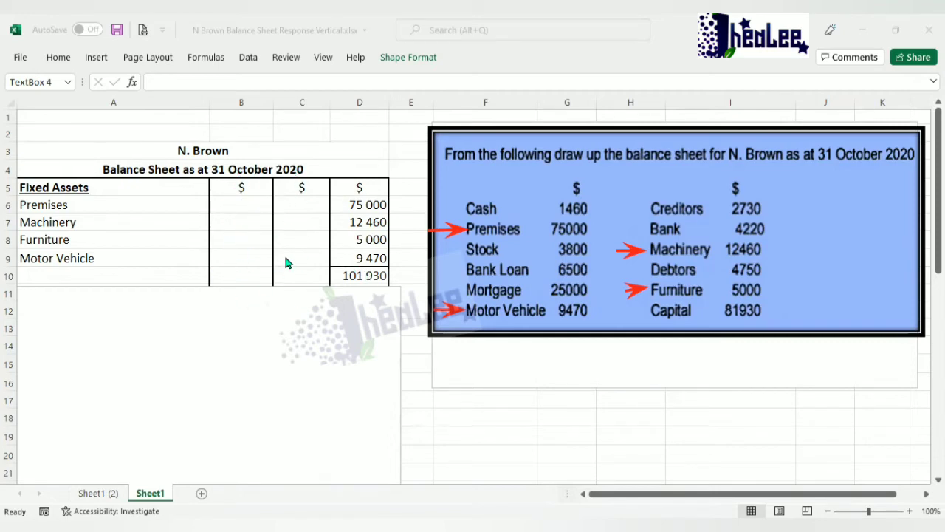
Move the covering text box down to row 12 to show the Current Assets heading below 101 930.
{"action": "left_click", "coordinate": [266, 299]}
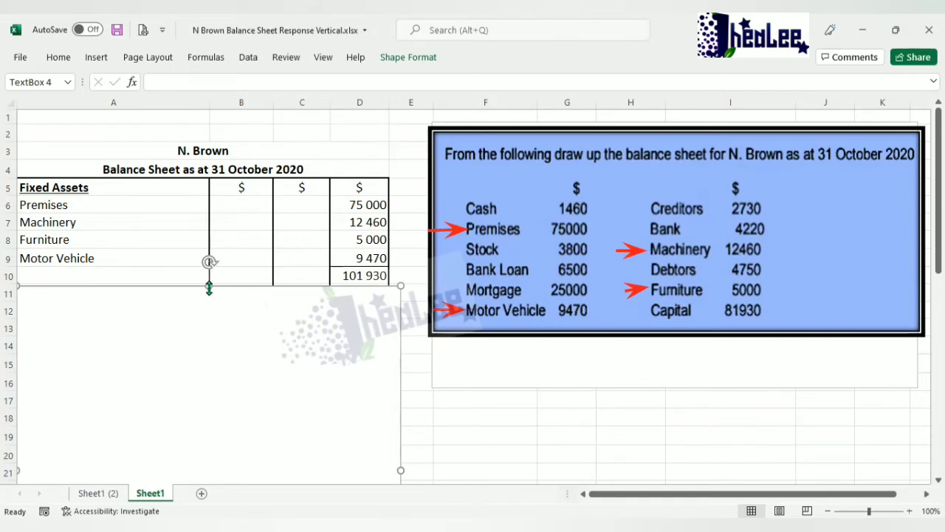
{"action": "left_click_drag", "start_coordinate": [210, 297], "coordinate": [213, 306]}
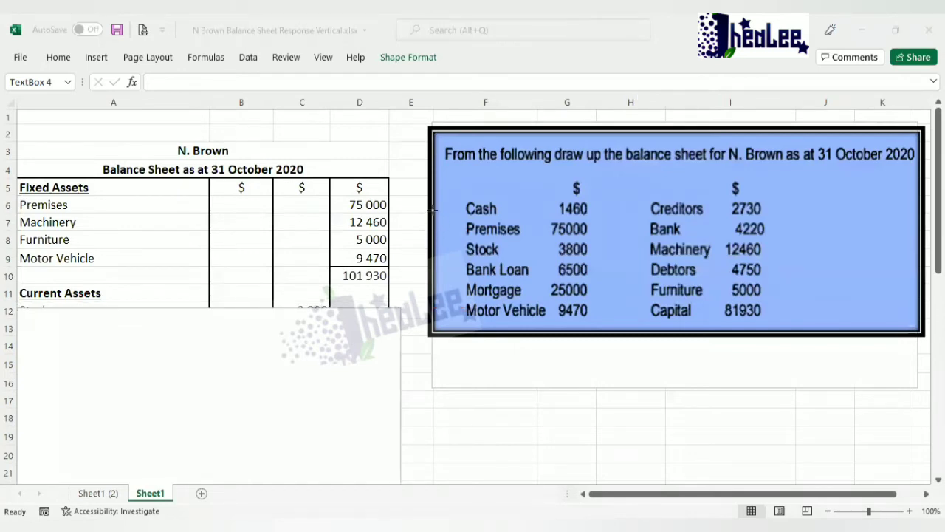
Draw red arrows in the question pointing at Cash, Stock, Bank and Debtors.
{"action": "left_click_drag", "start_coordinate": [434, 210], "coordinate": [468, 209]}
{"action": "left_click_drag", "start_coordinate": [430, 250], "coordinate": [466, 247]}
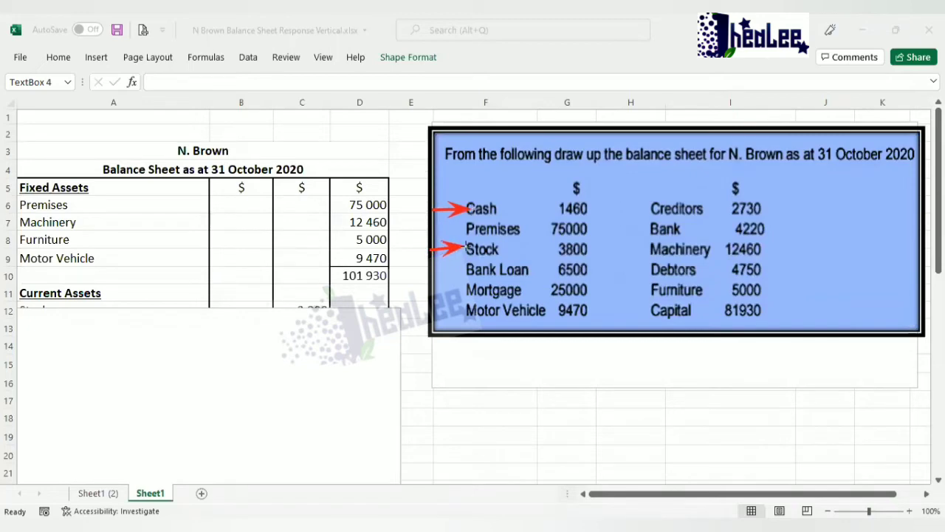
{"action": "left_click_drag", "start_coordinate": [622, 229], "coordinate": [650, 228]}
{"action": "left_click_drag", "start_coordinate": [613, 270], "coordinate": [653, 265]}
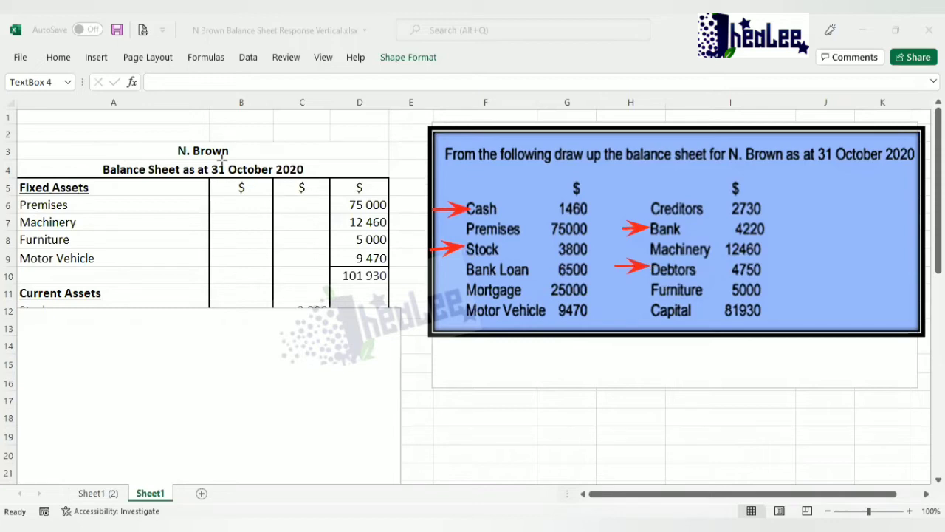
Move the covering box down to reveal Stock 3 800, Debtors 4 750, Bank 4 220, Cash 1 460 and the 14 230 subtotal.
{"action": "left_click", "coordinate": [195, 309]}
{"action": "left_click_drag", "start_coordinate": [207, 302], "coordinate": [209, 375]}
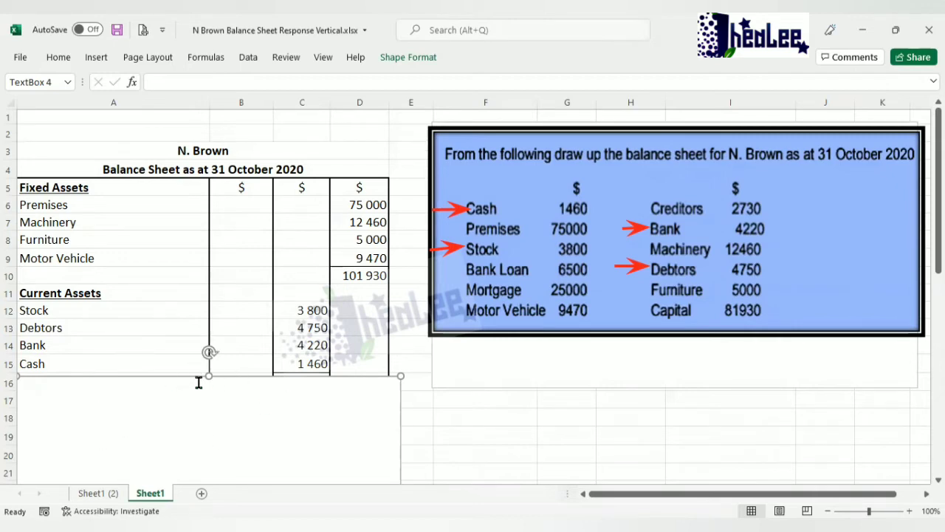
{"action": "left_click_drag", "start_coordinate": [209, 375], "coordinate": [210, 392]}
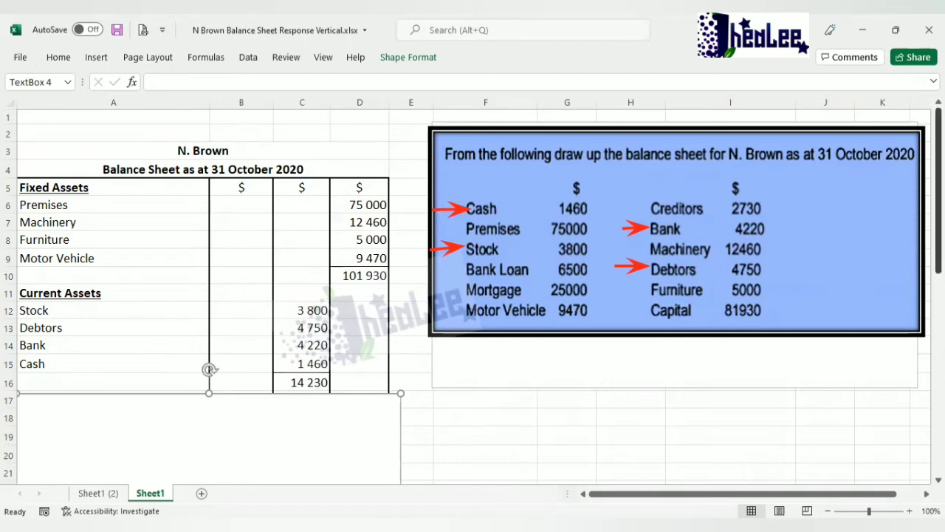
{"action": "mouse_move", "coordinate": [938, 221]}
{"action": "left_mouse_down"}
{"action": "mouse_move", "coordinate": [937, 245]}
{"action": "mouse_move", "coordinate": [937, 220]}
{"action": "left_mouse_up"}
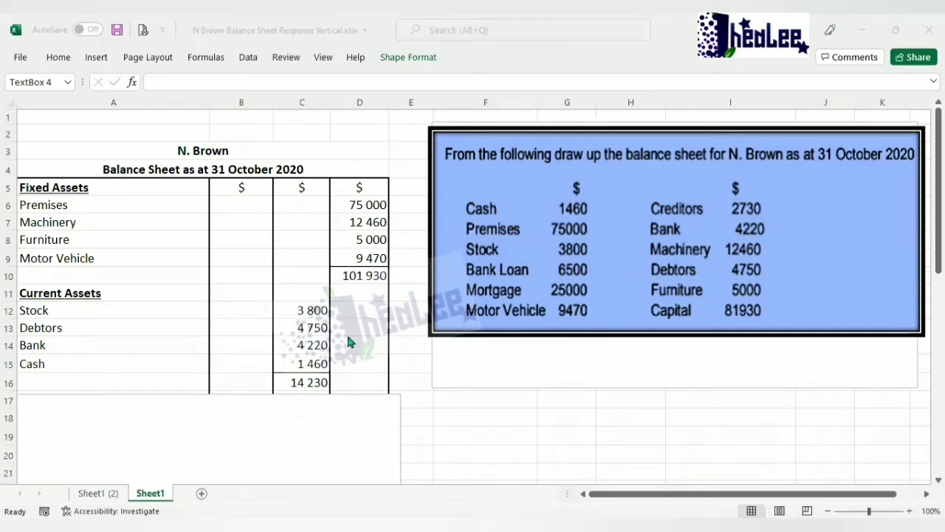
{"action": "left_click", "coordinate": [207, 392]}
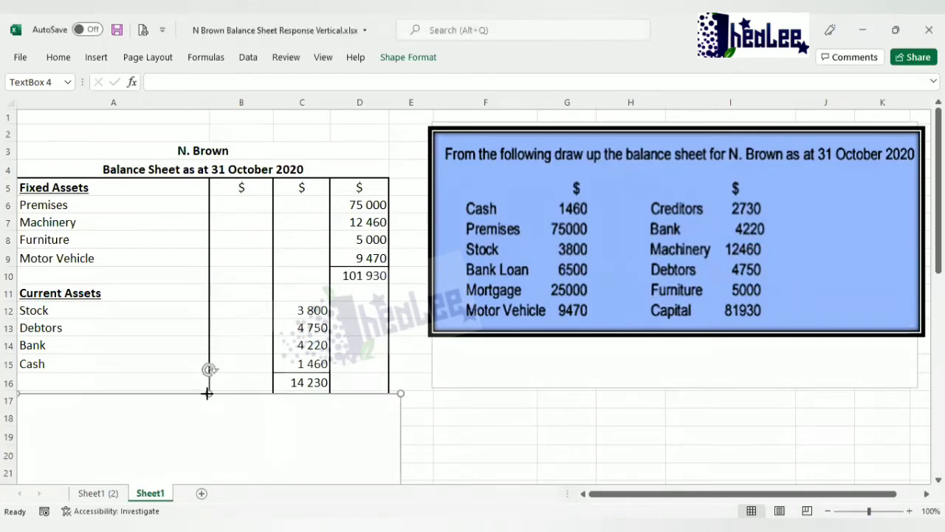
{"action": "key", "text": "Delete"}
Restore the covering box, arrow Creditors, and reveal Less Current Liabilities with Creditors 2 730.
{"action": "key", "text": "ctrl+z"}
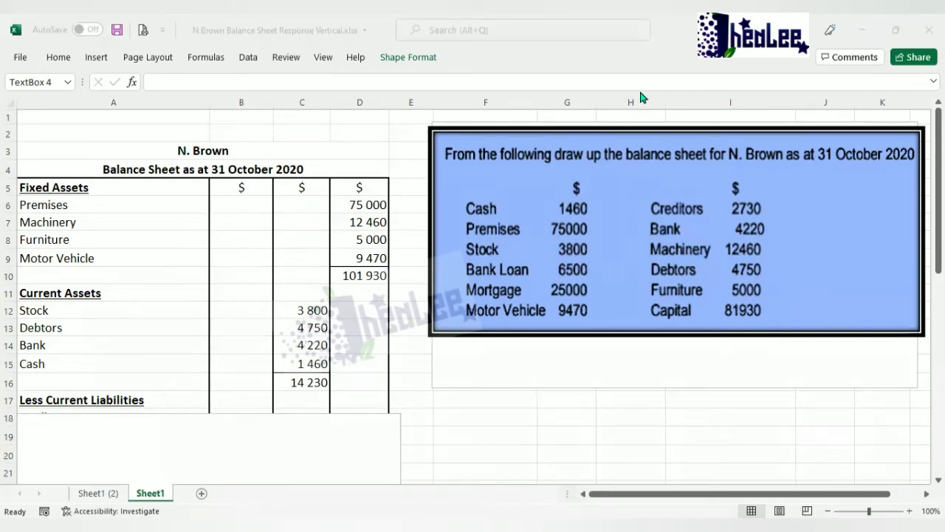
{"action": "left_click_drag", "start_coordinate": [620, 209], "coordinate": [654, 209]}
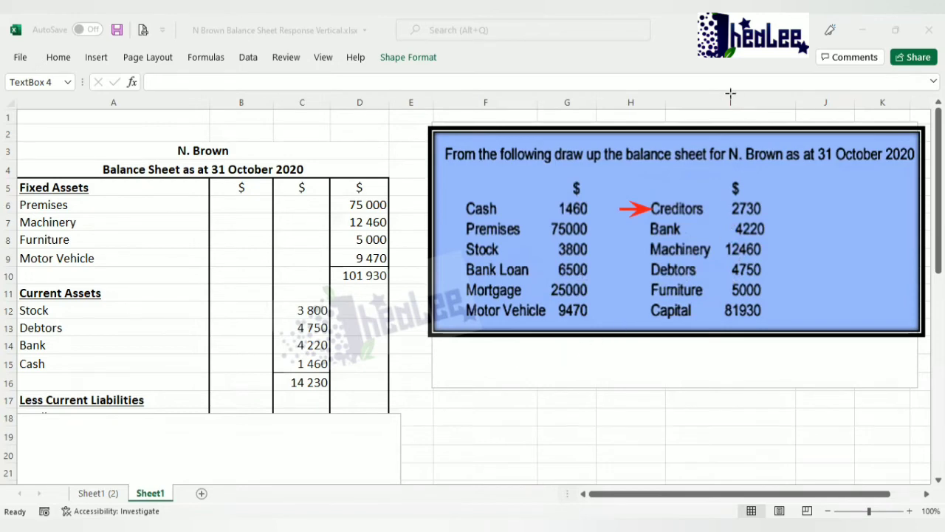
{"action": "left_click", "coordinate": [209, 411]}
{"action": "left_click_drag", "start_coordinate": [208, 425], "coordinate": [209, 435]}
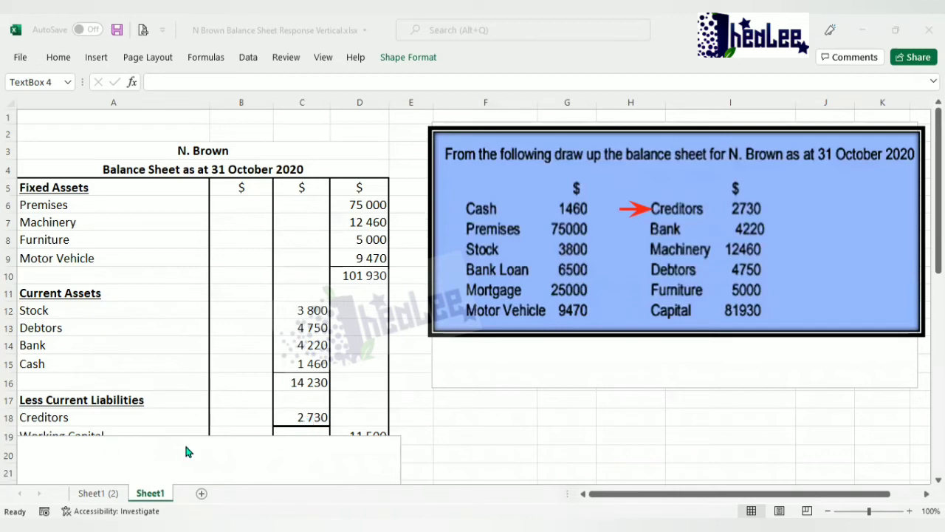
{"action": "left_click", "coordinate": [207, 428]}
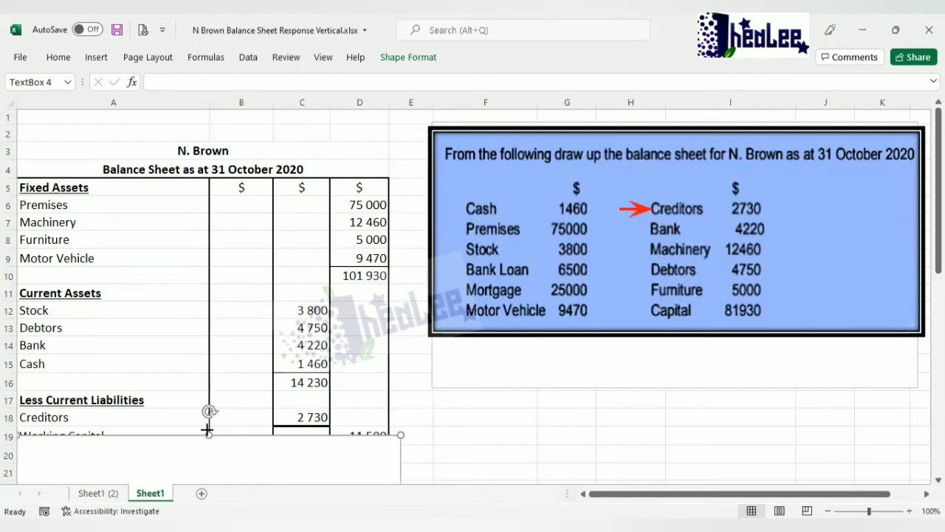
Move the covering box down to row 20 to reveal Working Capital 11 500.
{"action": "left_click_drag", "start_coordinate": [208, 428], "coordinate": [206, 451]}
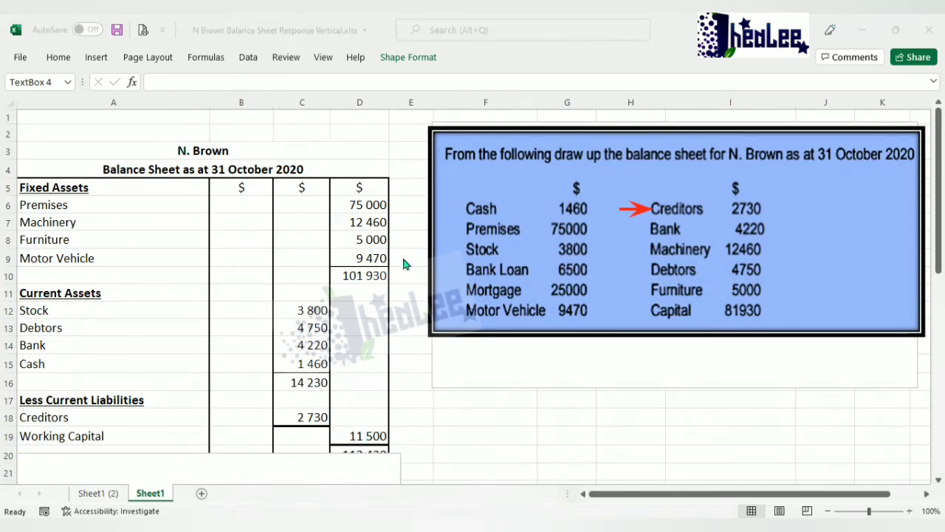
{"action": "left_click", "coordinate": [204, 458]}
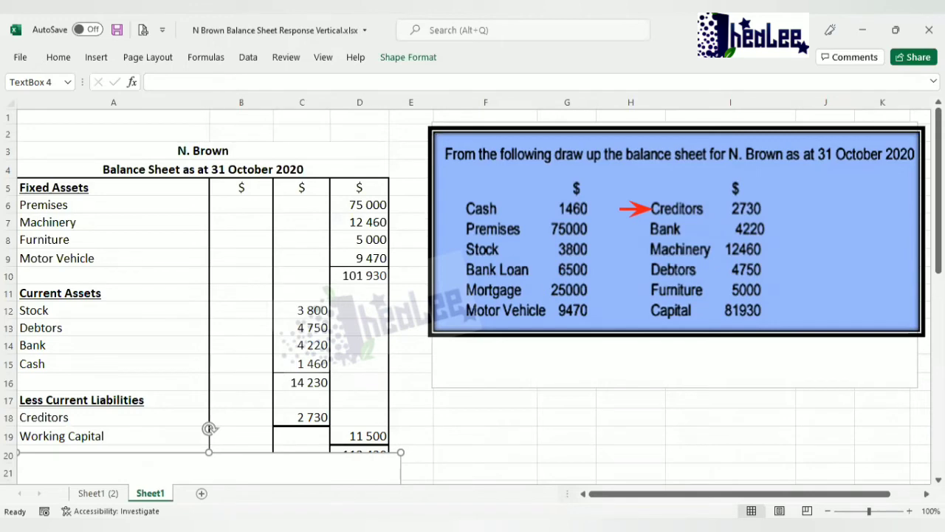
Reveal the 113 430 total below Working Capital and remove the Furniture arrow.
{"action": "scroll", "coordinate": [937, 191], "scroll_direction": "down", "scroll_amount": 3}
{"action": "scroll", "coordinate": [397, 416], "scroll_direction": "down", "scroll_amount": 2}
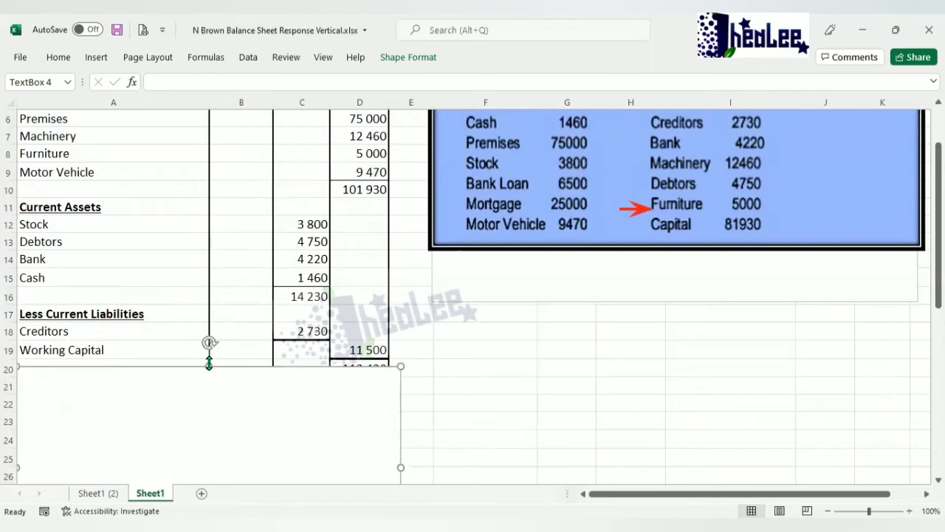
{"action": "left_click_drag", "start_coordinate": [209, 363], "coordinate": [208, 376]}
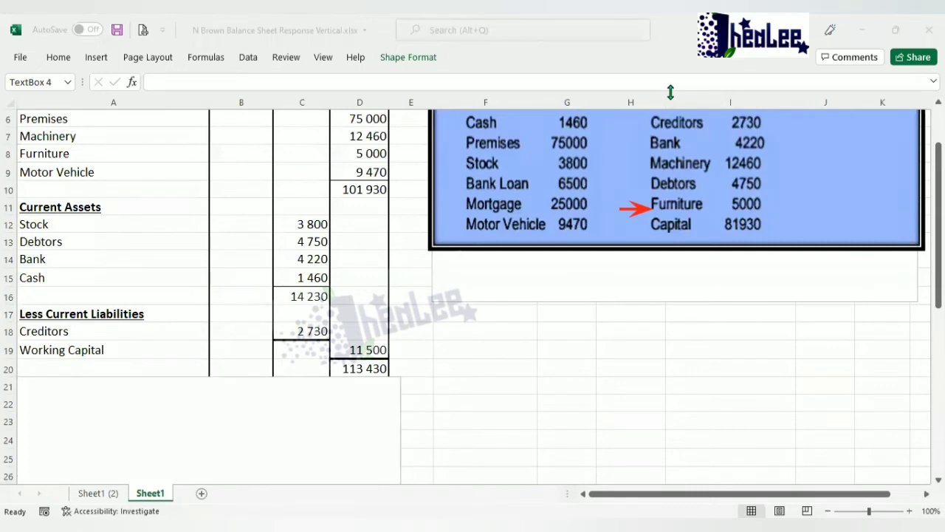
{"action": "key", "text": "ctrl+z"}
{"action": "key", "text": "Escape"}
{"action": "scroll", "coordinate": [472, 295], "scroll_direction": "up", "scroll_amount": 2}
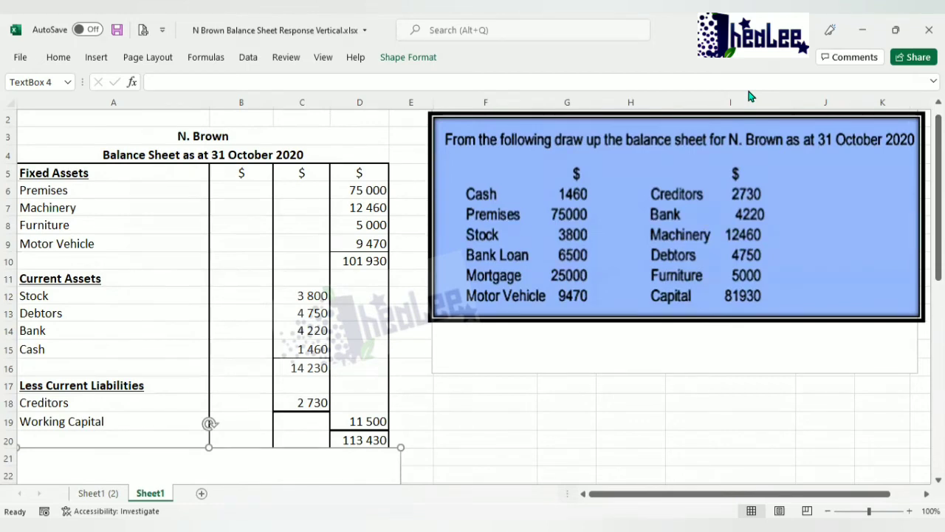
{"action": "left_click_drag", "start_coordinate": [436, 253], "coordinate": [467, 252]}
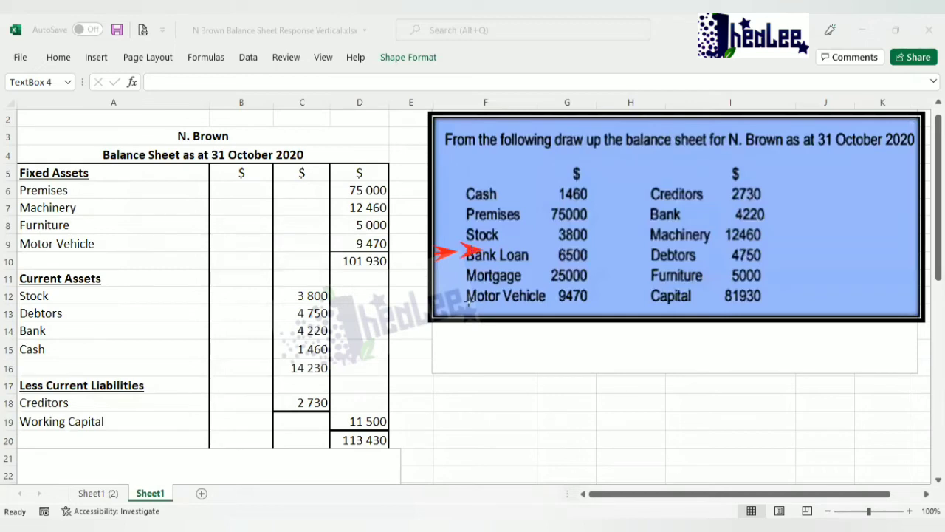
{"action": "left_click_drag", "start_coordinate": [441, 272], "coordinate": [467, 275]}
{"action": "key", "text": "ctrl+z"}
{"action": "key", "text": "ctrl+z"}
{"action": "left_click_drag", "start_coordinate": [438, 275], "coordinate": [466, 275]}
{"action": "left_click", "coordinate": [209, 445]}
{"action": "mouse_move", "coordinate": [209, 447]}
{"action": "left_mouse_down"}
{"action": "mouse_move", "coordinate": [209, 396]}
{"action": "mouse_move", "coordinate": [209, 464]}
{"action": "mouse_move", "coordinate": [209, 428]}
{"action": "left_mouse_up"}
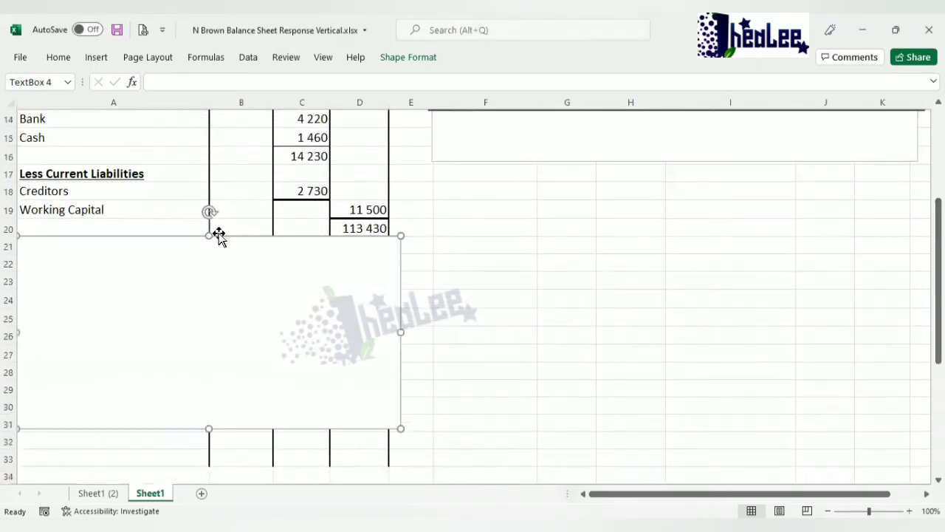
{"action": "left_click_drag", "start_coordinate": [211, 237], "coordinate": [226, 293]}
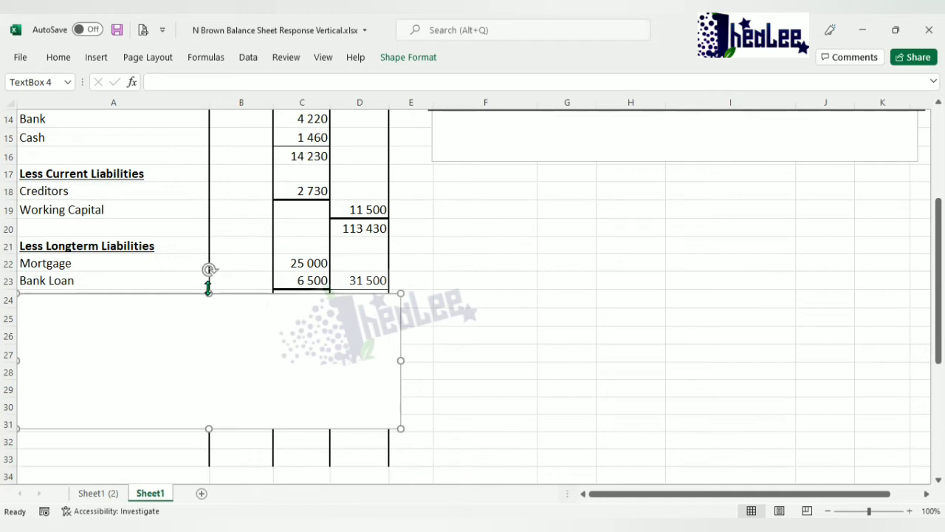
{"action": "left_click_drag", "start_coordinate": [208, 288], "coordinate": [210, 309]}
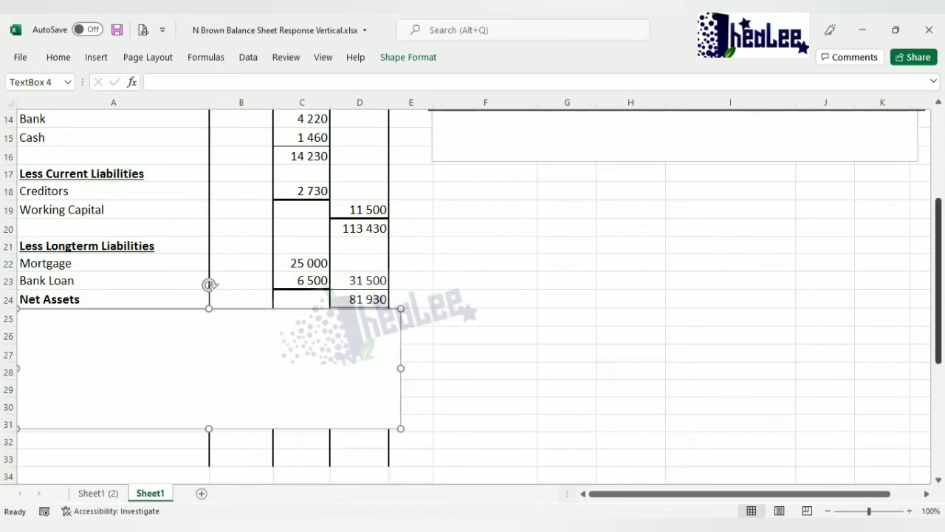
{"action": "left_click_drag", "start_coordinate": [937, 347], "coordinate": [938, 318]}
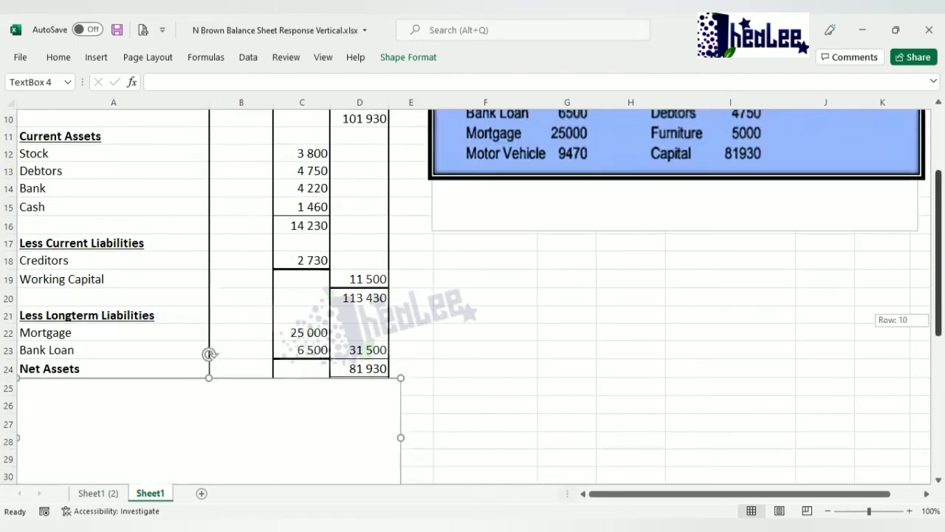
{"action": "scroll", "coordinate": [205, 235], "scroll_direction": "up", "scroll_amount": 3}
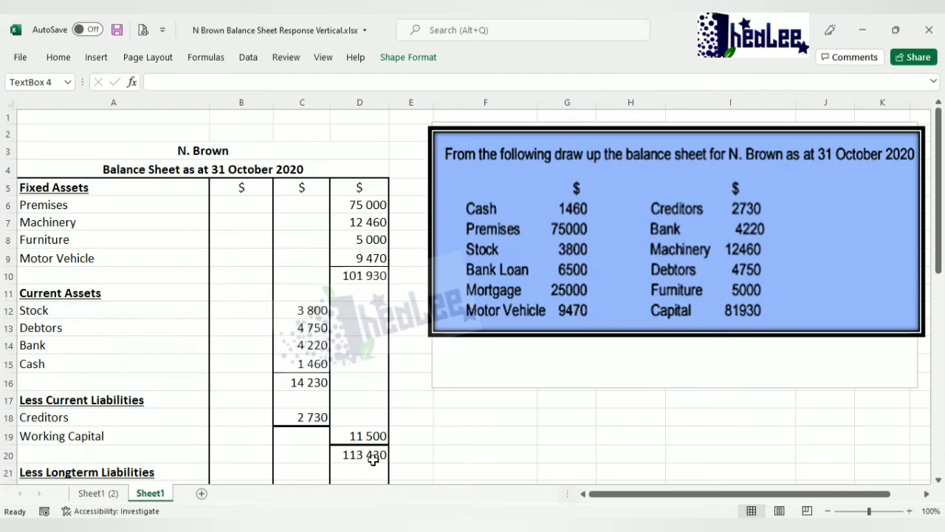
{"action": "left_click_drag", "start_coordinate": [938, 221], "coordinate": [169, 382]}
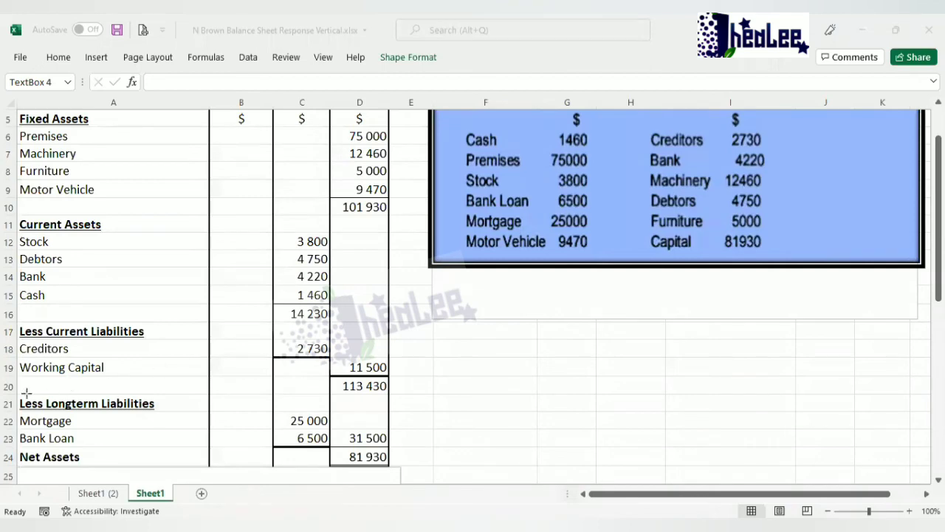
{"action": "mouse_move", "coordinate": [21, 403]}
{"action": "left_mouse_down"}
{"action": "mouse_move", "coordinate": [338, 447]}
{"action": "mouse_move", "coordinate": [396, 441]}
{"action": "left_mouse_up"}
{"action": "left_click_drag", "start_coordinate": [23, 446], "coordinate": [399, 427]}
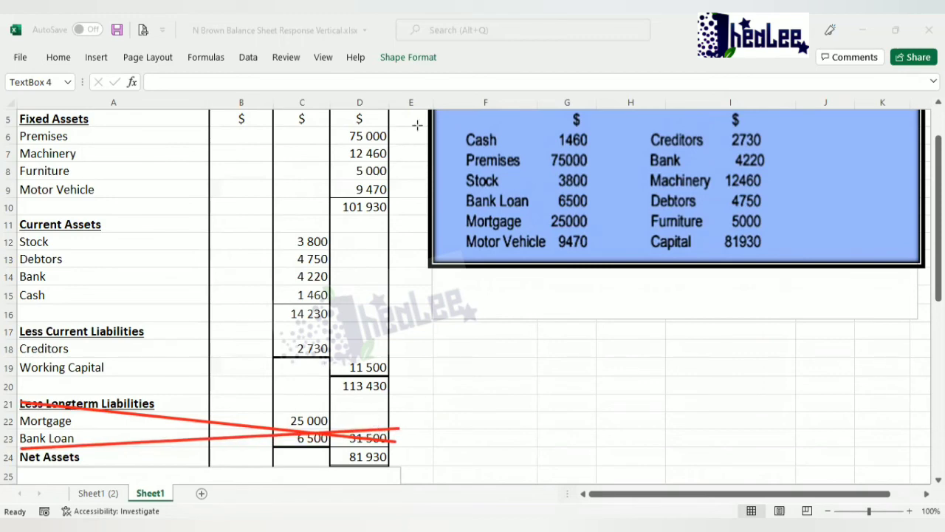
{"action": "left_click_drag", "start_coordinate": [332, 375], "coordinate": [397, 398]}
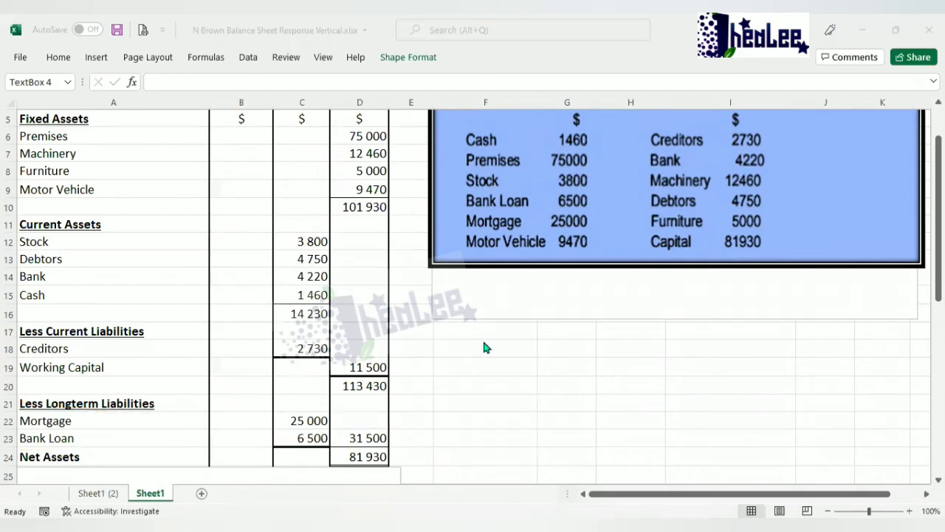
{"action": "left_click", "coordinate": [209, 442]}
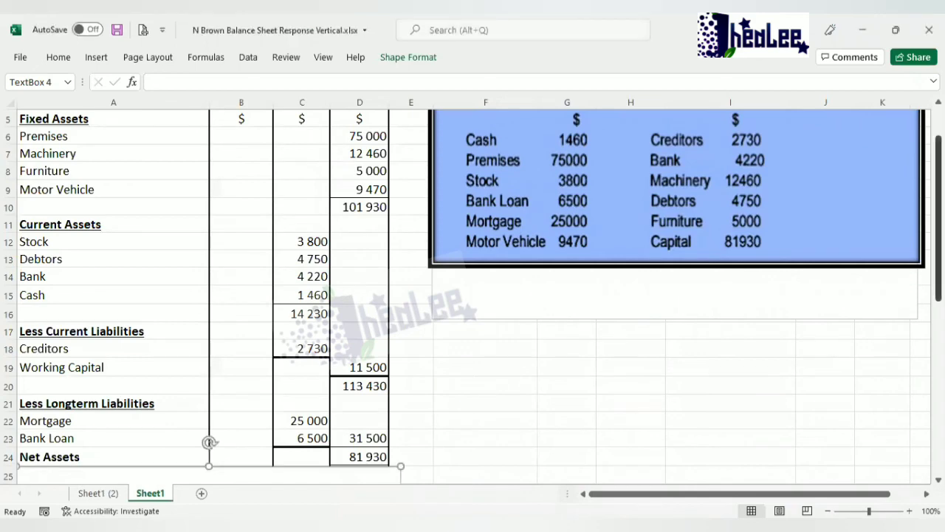
{"action": "scroll", "coordinate": [209, 442], "scroll_direction": "up", "scroll_amount": 2}
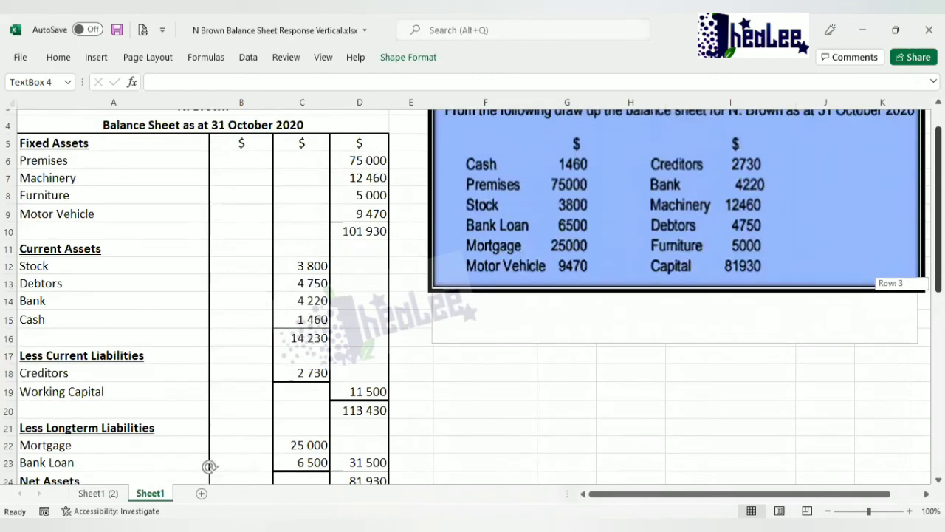
{"action": "scroll", "coordinate": [209, 466], "scroll_direction": "up", "scroll_amount": 2}
{"action": "scroll", "coordinate": [209, 466], "scroll_direction": "down", "scroll_amount": 2}
{"action": "scroll", "coordinate": [209, 466], "scroll_direction": "down", "scroll_amount": 1}
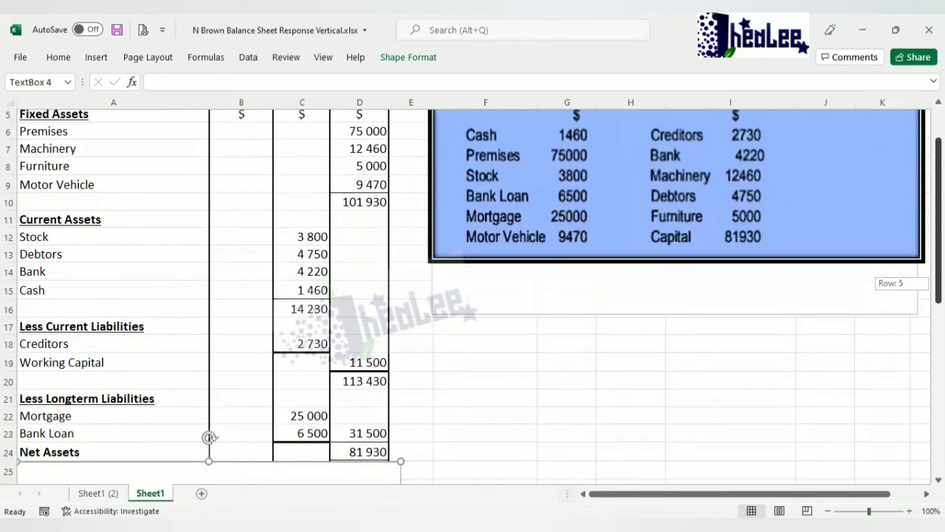
{"action": "scroll", "coordinate": [209, 447], "scroll_direction": "up", "scroll_amount": 1}
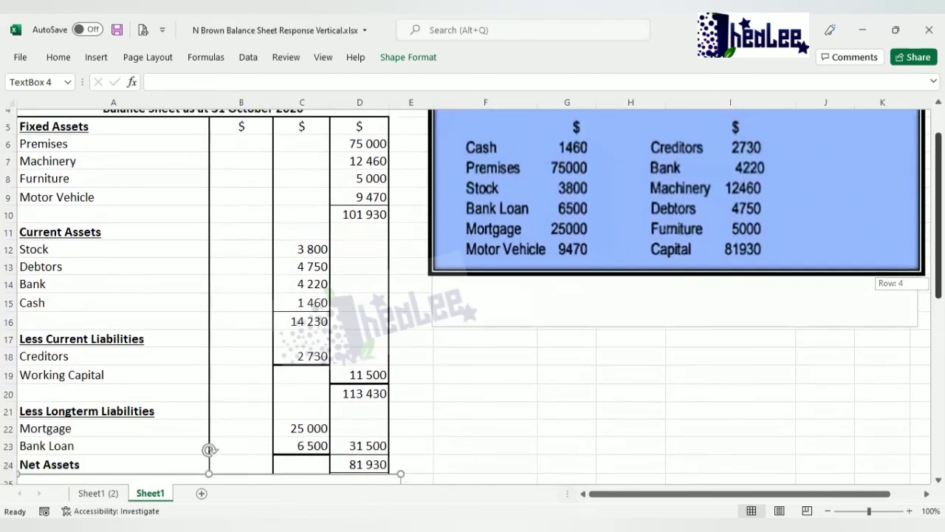
{"action": "scroll", "coordinate": [748, 259], "scroll_direction": "down", "scroll_amount": 1}
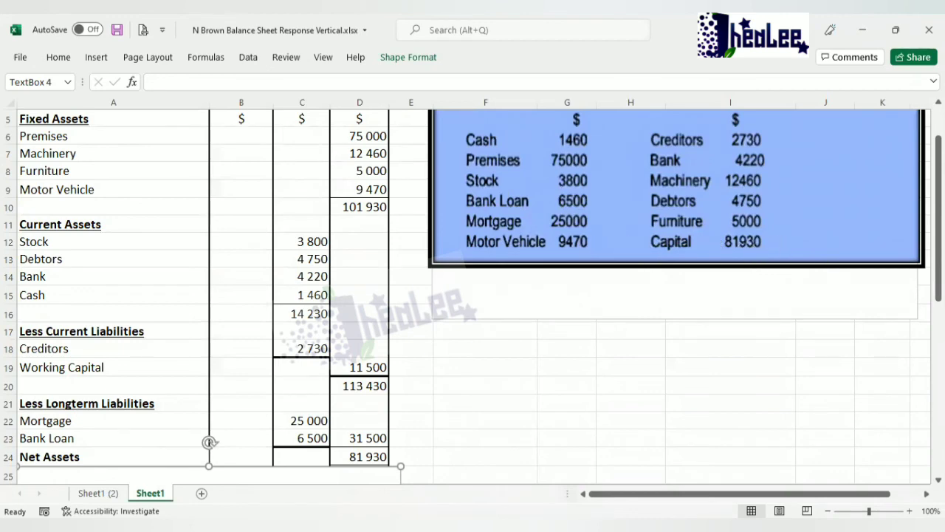
{"action": "scroll", "coordinate": [473, 295], "scroll_direction": "down", "scroll_amount": 4}
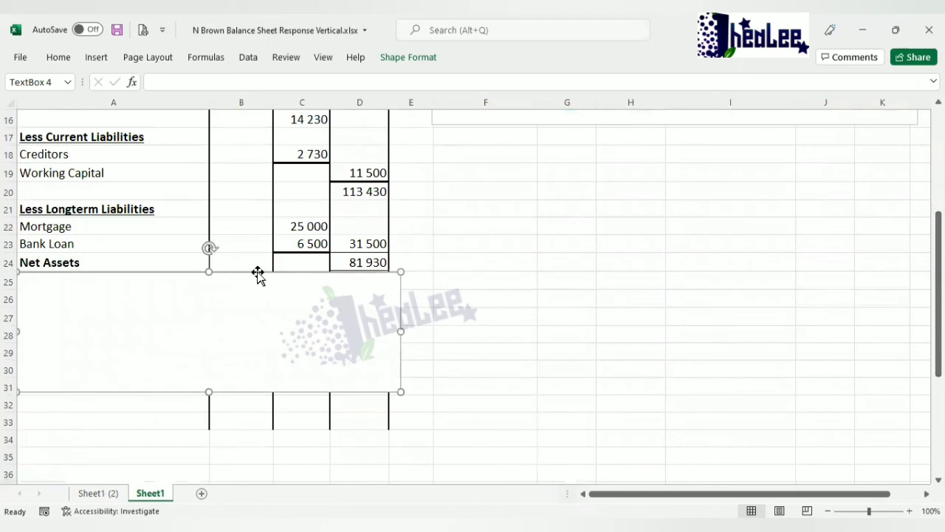
Delete the blank text box and highlight Net Assets and Capital, both 81 930.
{"action": "key", "text": "Delete"}
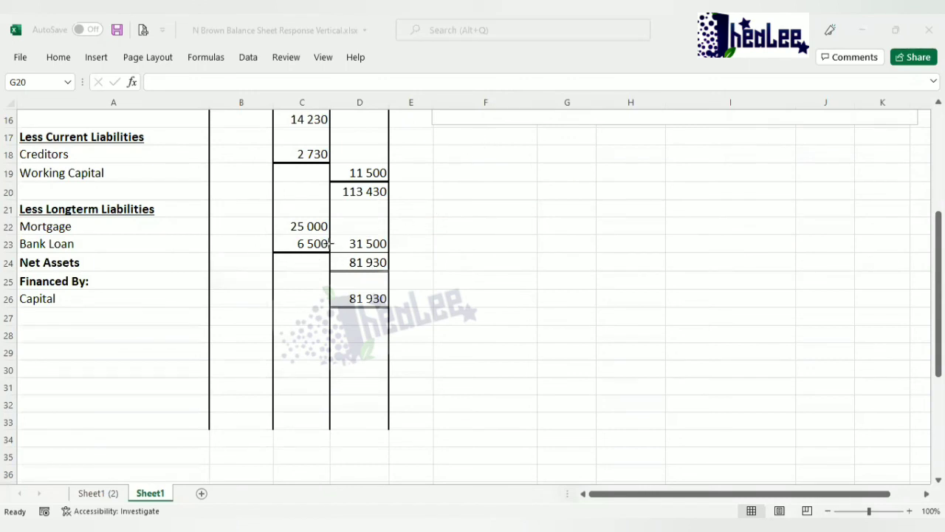
{"action": "left_click_drag", "start_coordinate": [331, 249], "coordinate": [399, 277]}
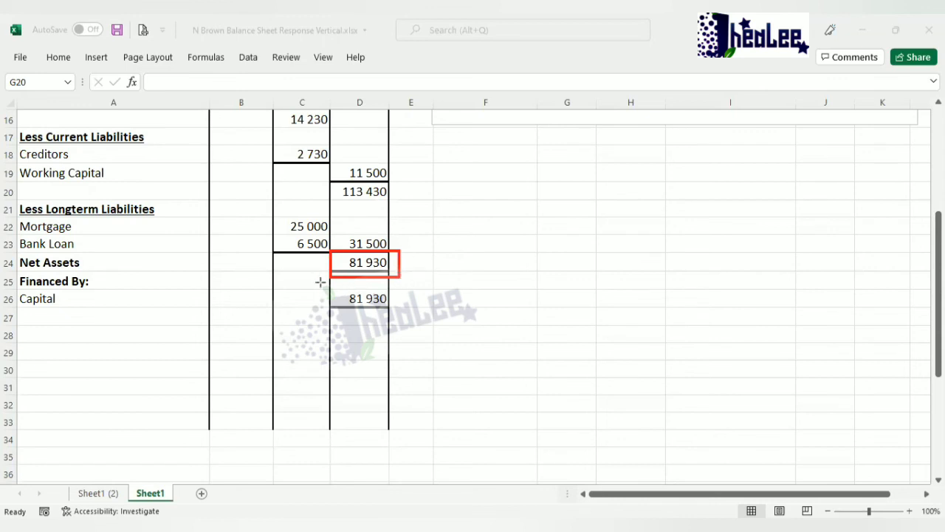
{"action": "mouse_move", "coordinate": [324, 288]}
{"action": "left_mouse_down"}
{"action": "mouse_move", "coordinate": [415, 320]}
{"action": "mouse_move", "coordinate": [400, 315]}
{"action": "left_mouse_up"}
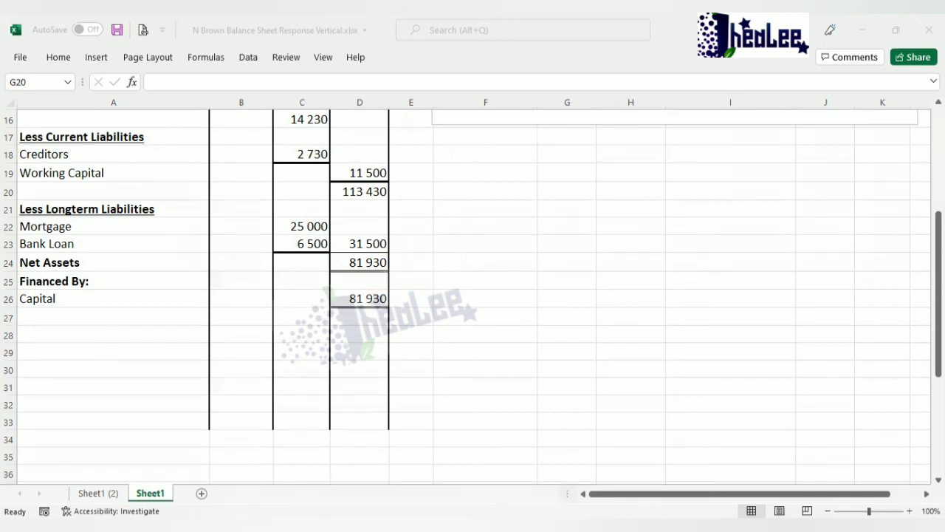
{"action": "key", "text": "alt+Tab"}
{"action": "left_click_drag", "start_coordinate": [937, 376], "coordinate": [938, 273]}
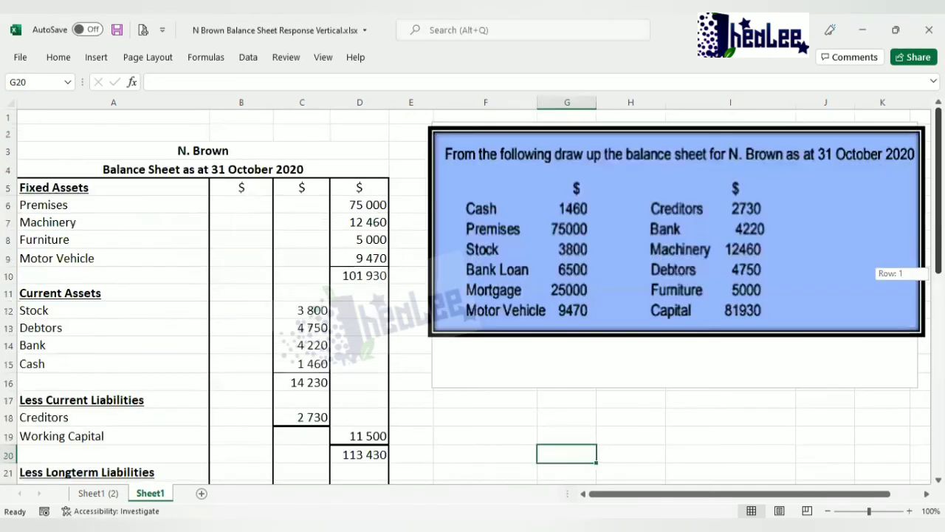
Delete the question picture and its text box to show the 116 160 horizontal balance sheet.
{"action": "left_click", "coordinate": [769, 188]}
{"action": "key", "text": "Delete"}
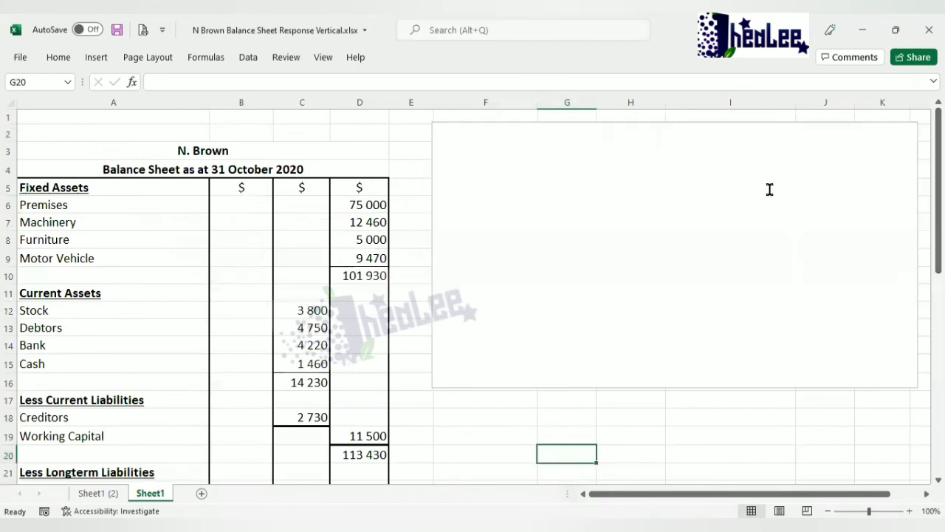
{"action": "left_click", "coordinate": [781, 122]}
{"action": "left_click", "coordinate": [784, 122]}
{"action": "key", "text": "Delete"}
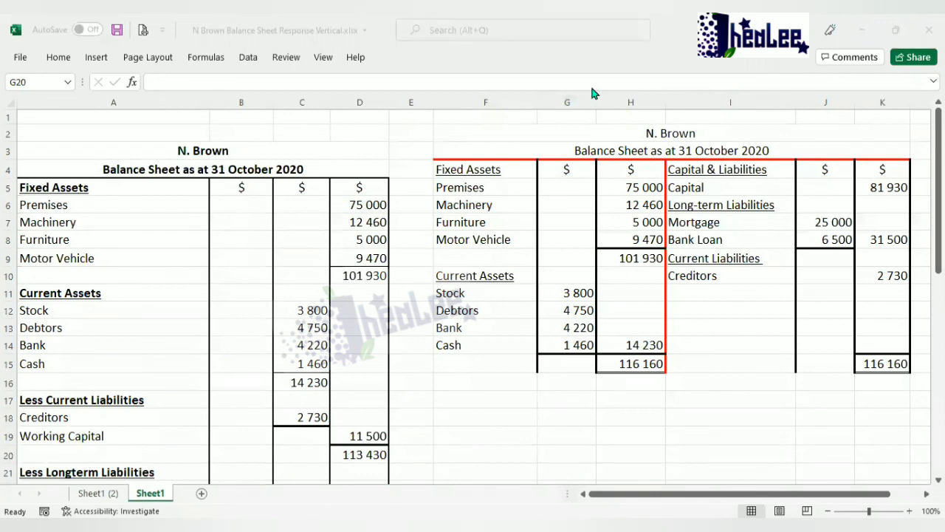
{"action": "mouse_move", "coordinate": [426, 127]}
{"action": "left_mouse_down"}
{"action": "mouse_move", "coordinate": [728, 237]}
{"action": "mouse_move", "coordinate": [914, 468]}
{"action": "mouse_move", "coordinate": [941, 457]}
{"action": "left_mouse_up"}
{"action": "mouse_move", "coordinate": [938, 184]}
{"action": "left_mouse_down"}
{"action": "mouse_move", "coordinate": [937, 203]}
{"action": "mouse_move", "coordinate": [937, 192]}
{"action": "left_mouse_up"}
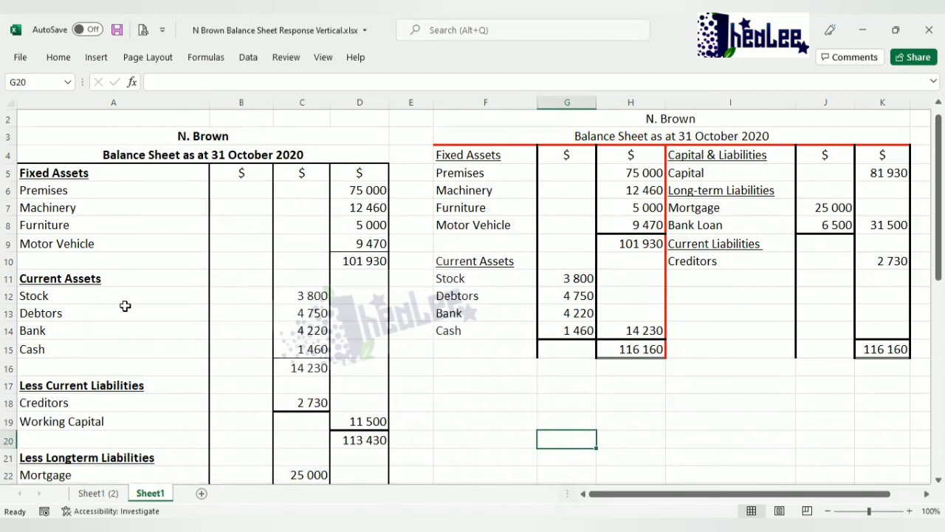
{"action": "left_click_drag", "start_coordinate": [938, 189], "coordinate": [937, 188]}
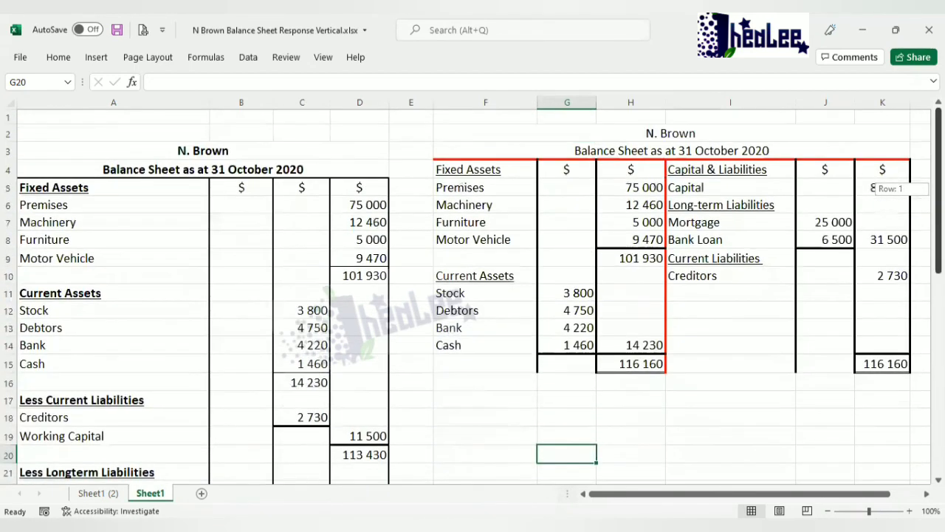